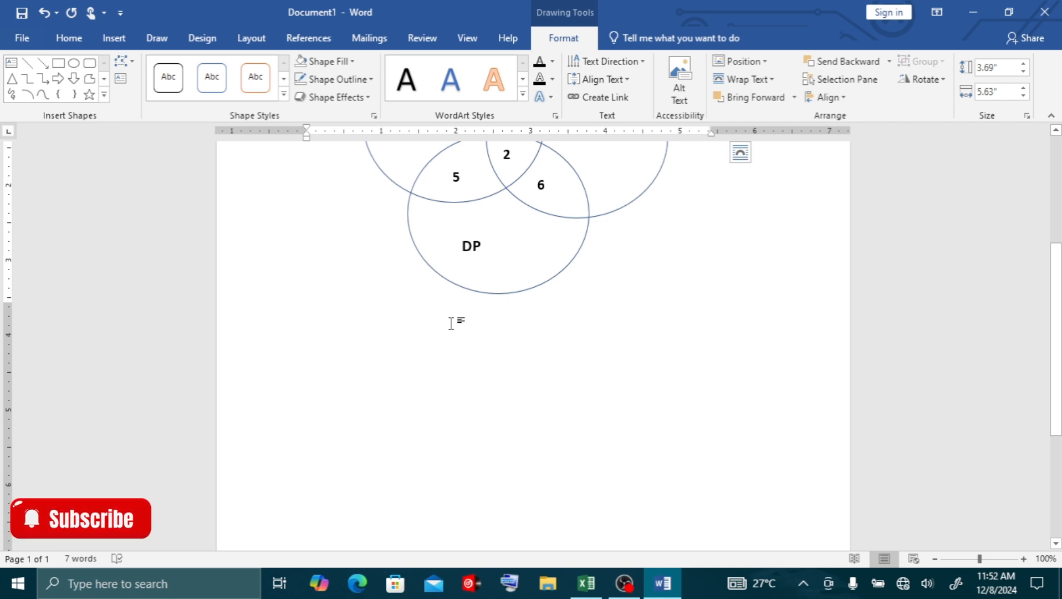
Insert the Fraction Addition equation from the additional Office.com equations into the document.
click(113, 39)
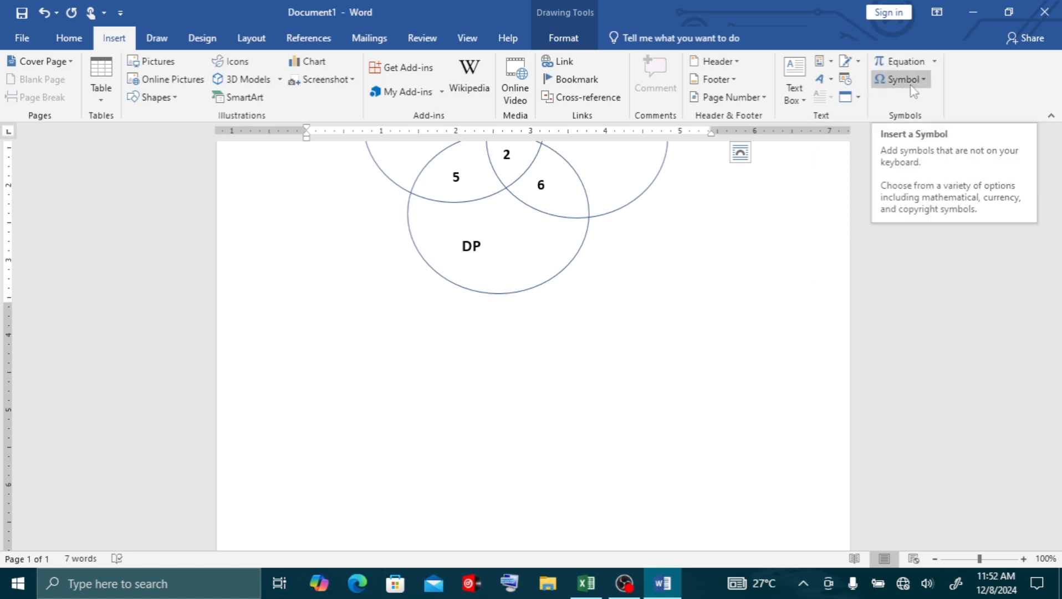
click(935, 62)
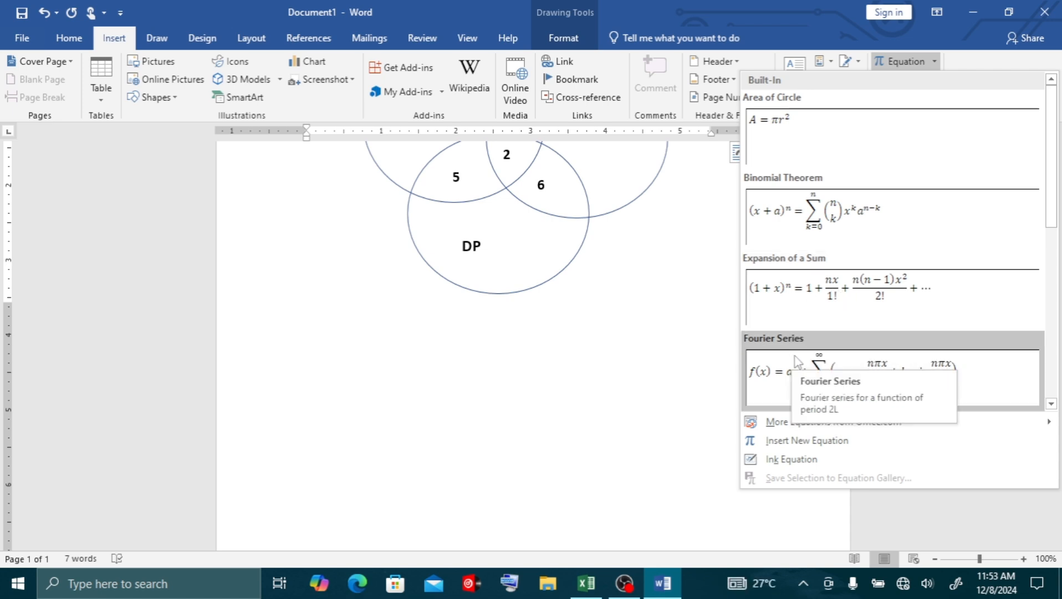
mouse_move(749, 423)
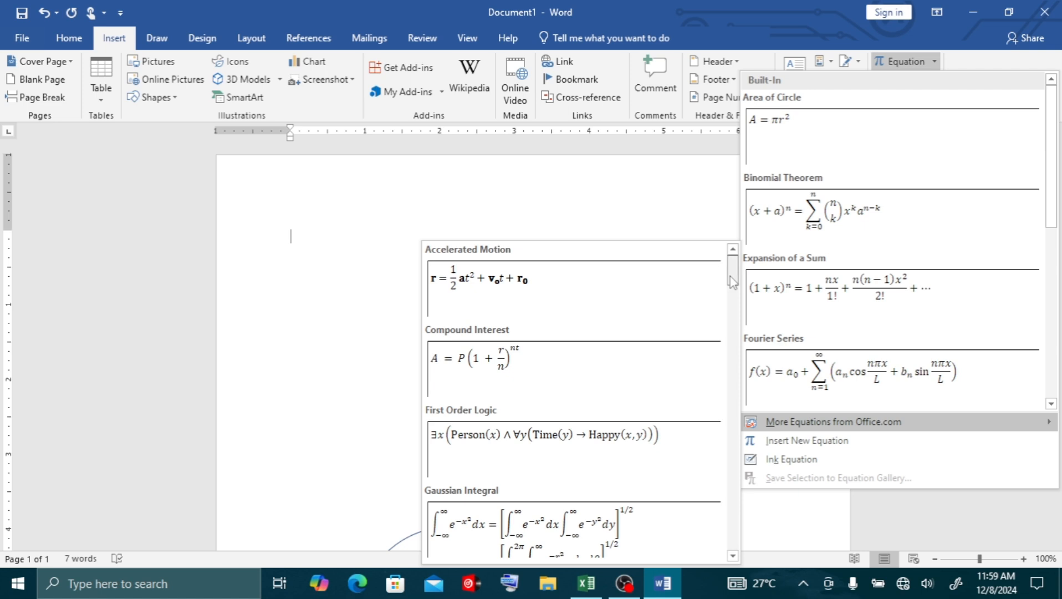
drag(733, 282, 733, 334)
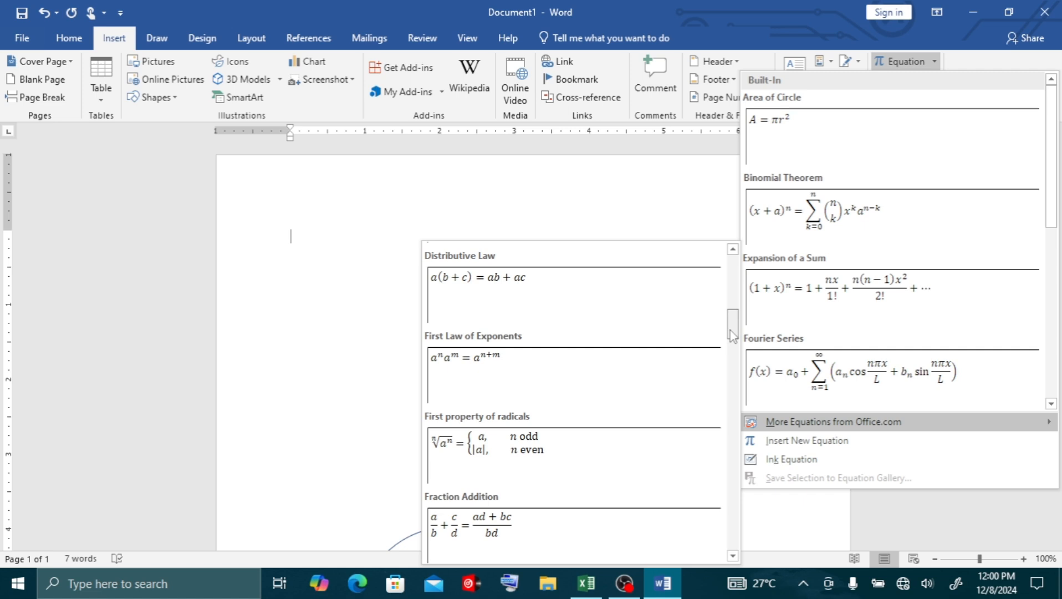
drag(733, 335, 733, 345)
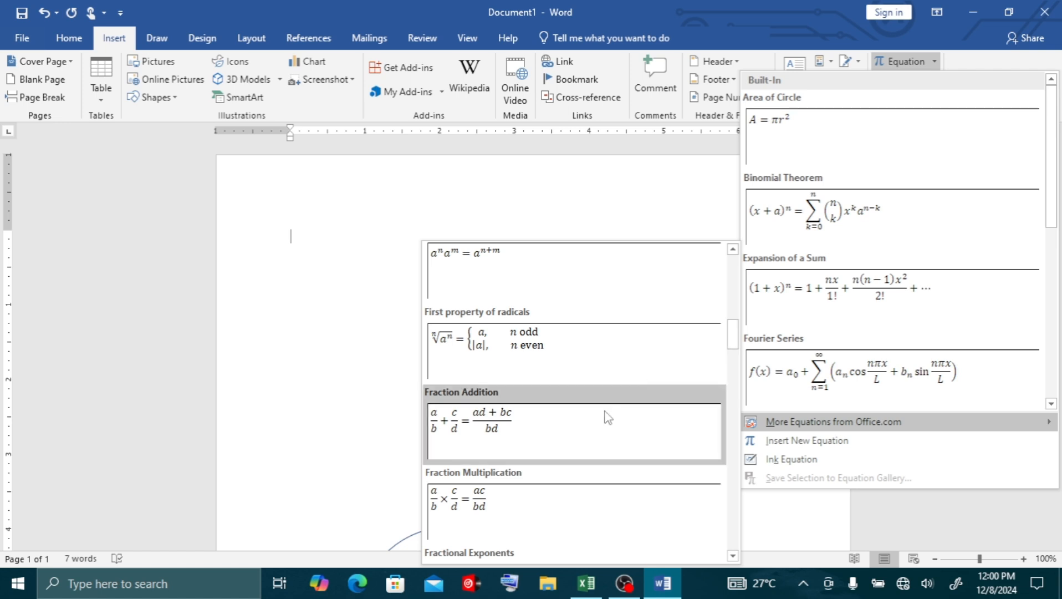
click(520, 430)
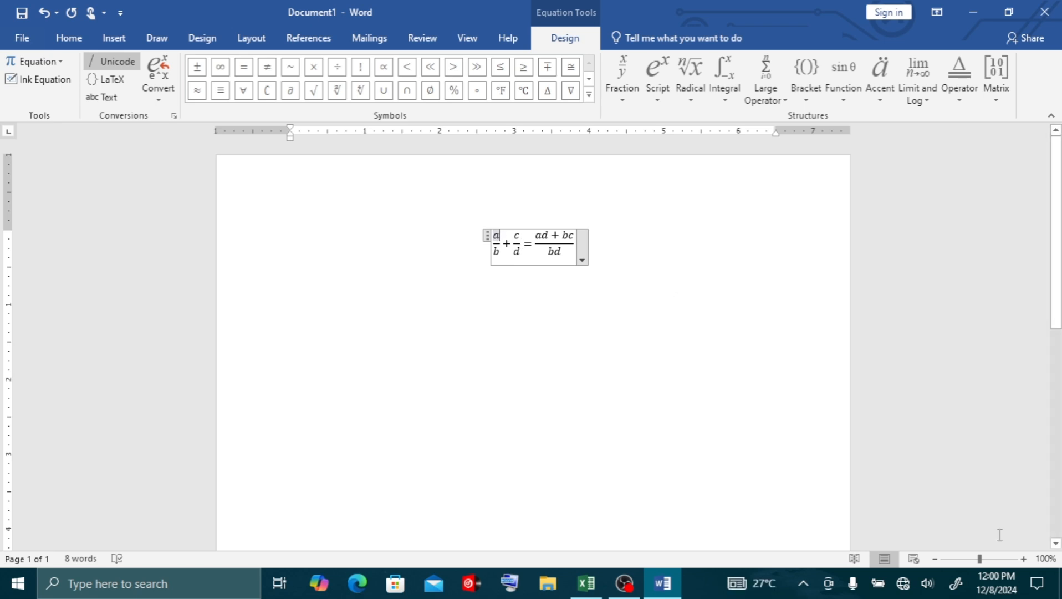
Change the first fraction of the equation to 2a over 3b.
drag(979, 558, 987, 558)
click(563, 416)
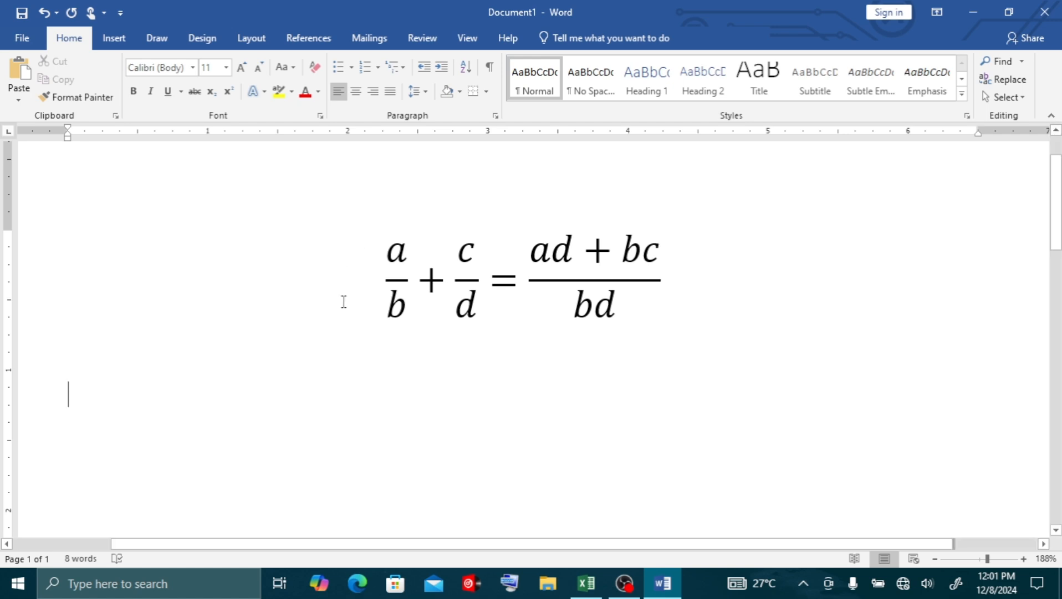
click(666, 282)
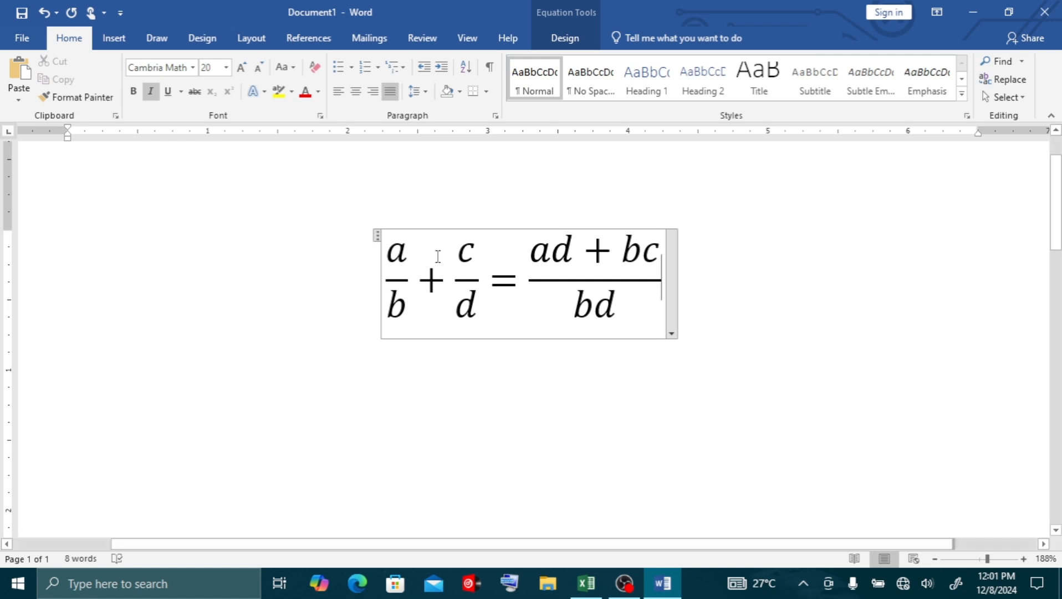
double_click(390, 252)
text(2)
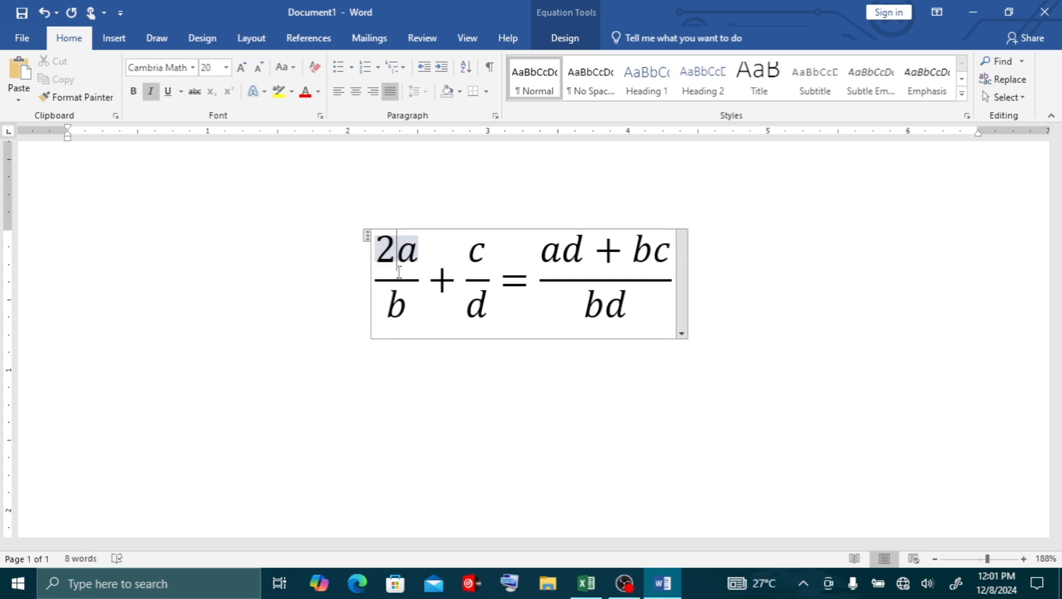
click(386, 302)
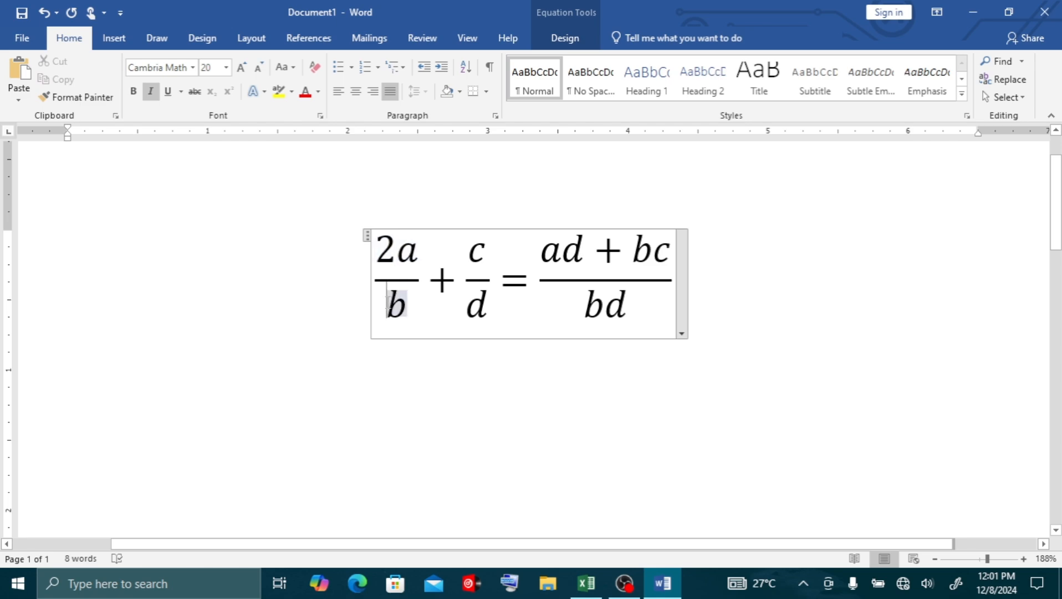
text(3)
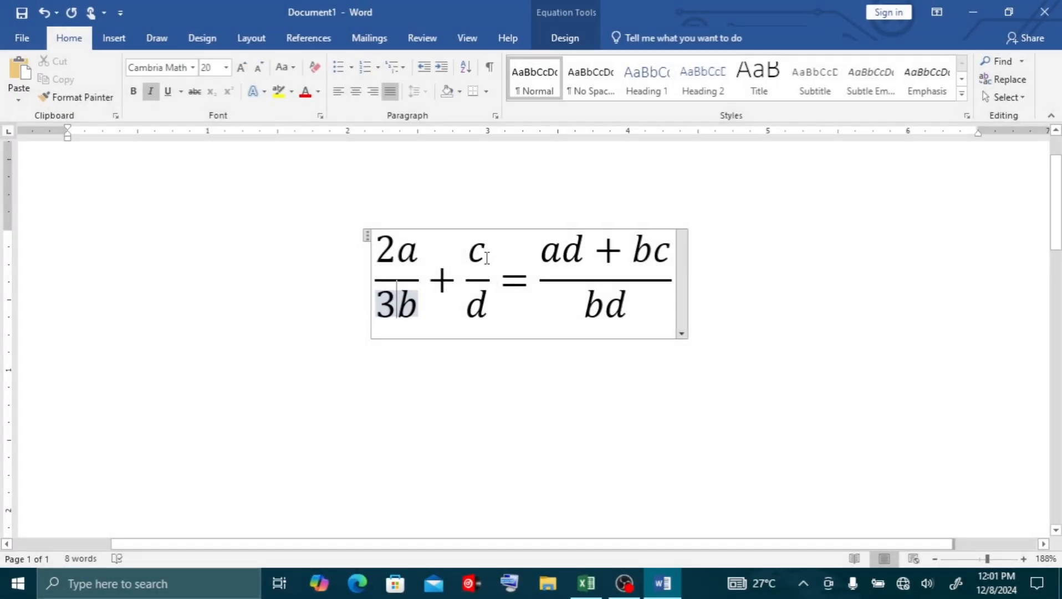
Replace the second fraction's numerator with D and its denominator with F.
click(486, 258)
text(D)
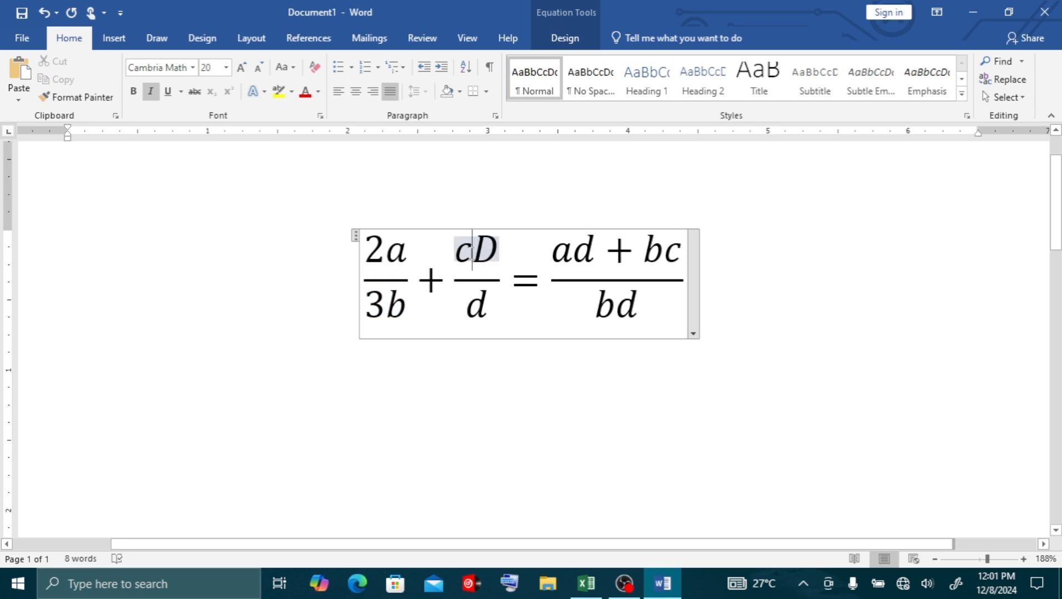
key(BackSpace)
click(487, 302)
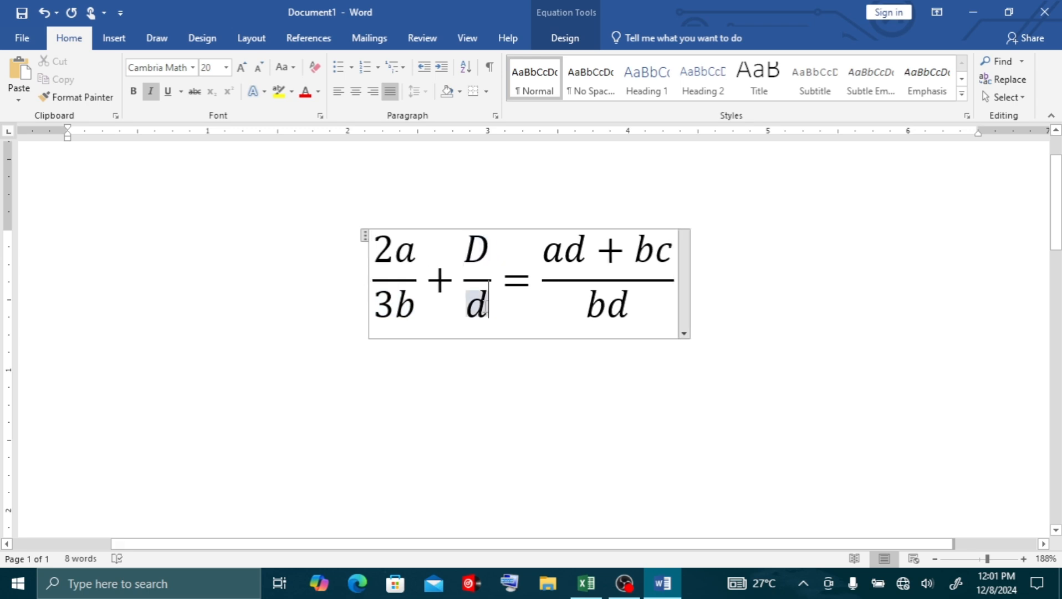
key(BackSpace)
text(F)
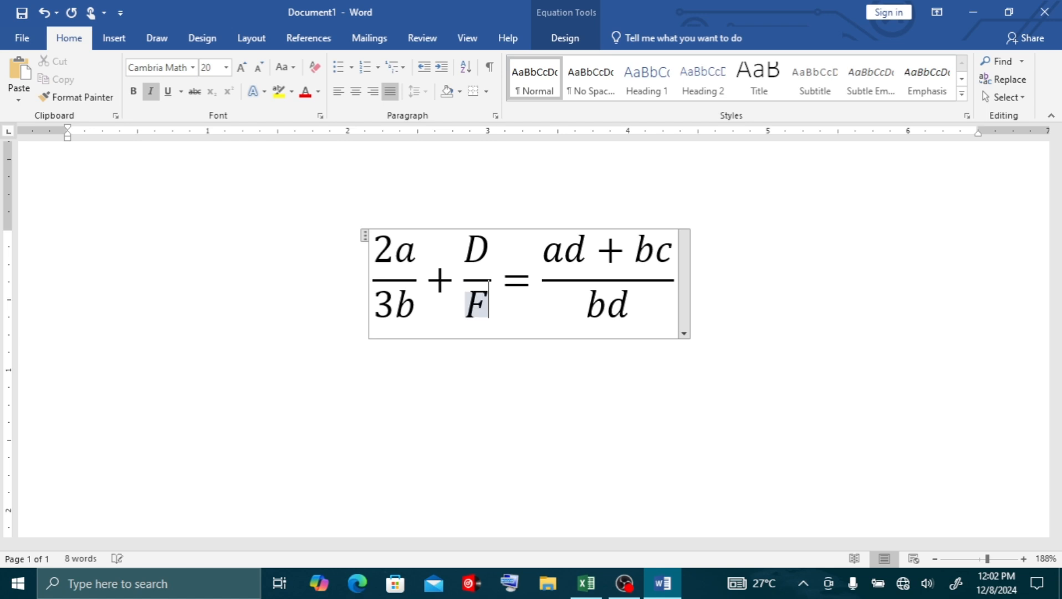
Replace the first term of the result fraction's numerator with 2AD.
double_click(561, 253)
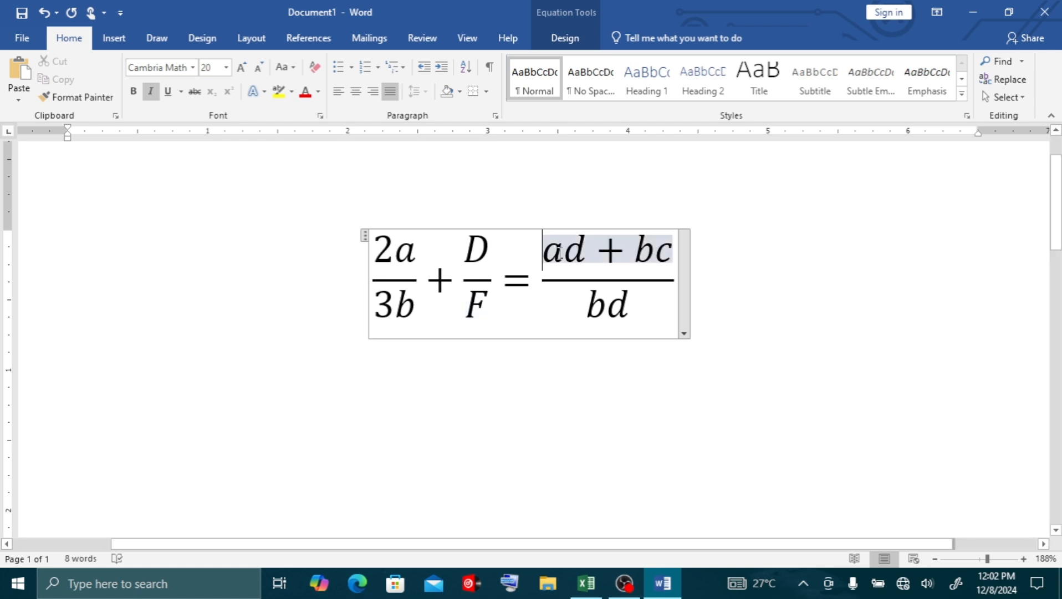
text(2)
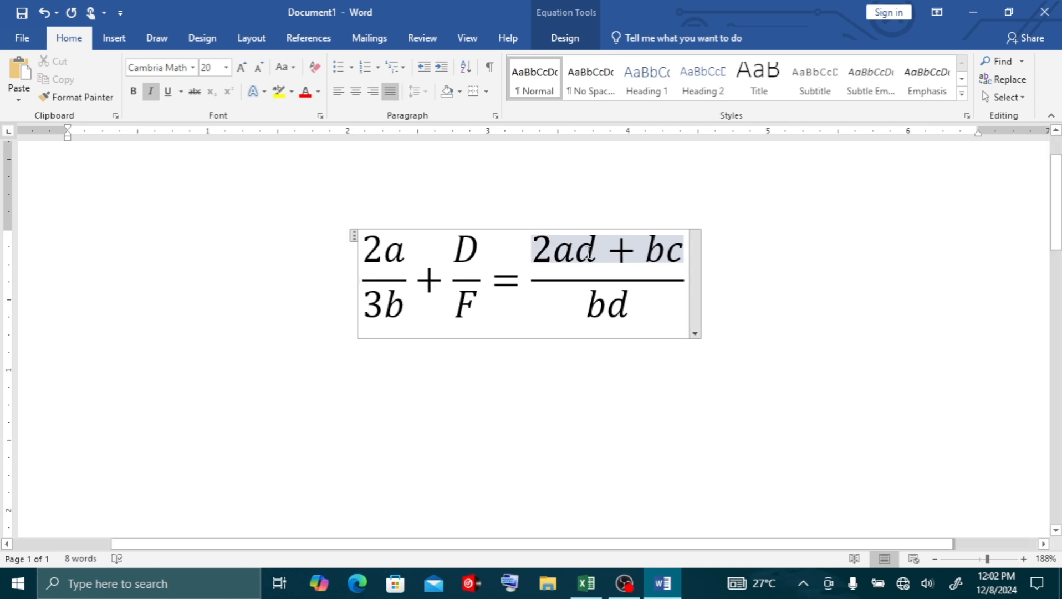
key(Delete)
key(Delete)
text(AD)
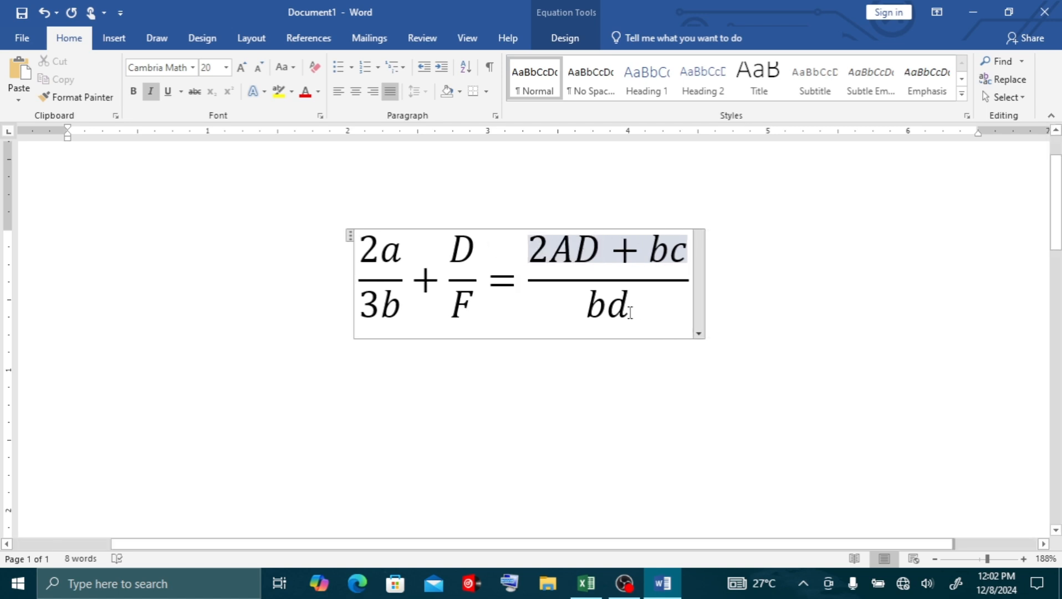
Replace the denominator of the result fraction with 3BF.
click(631, 312)
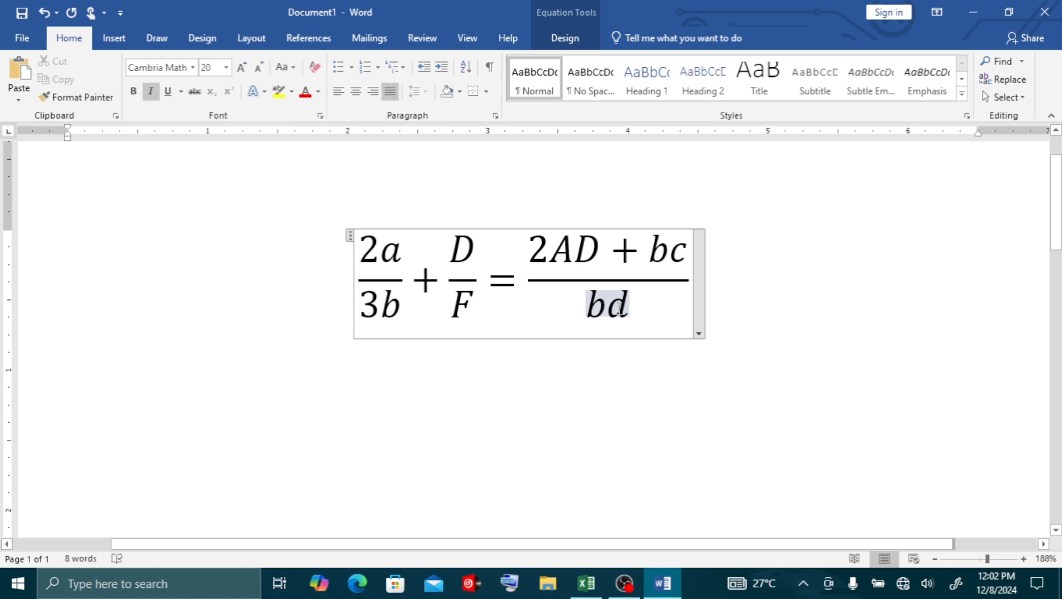
key(BackSpace)
key(BackSpace)
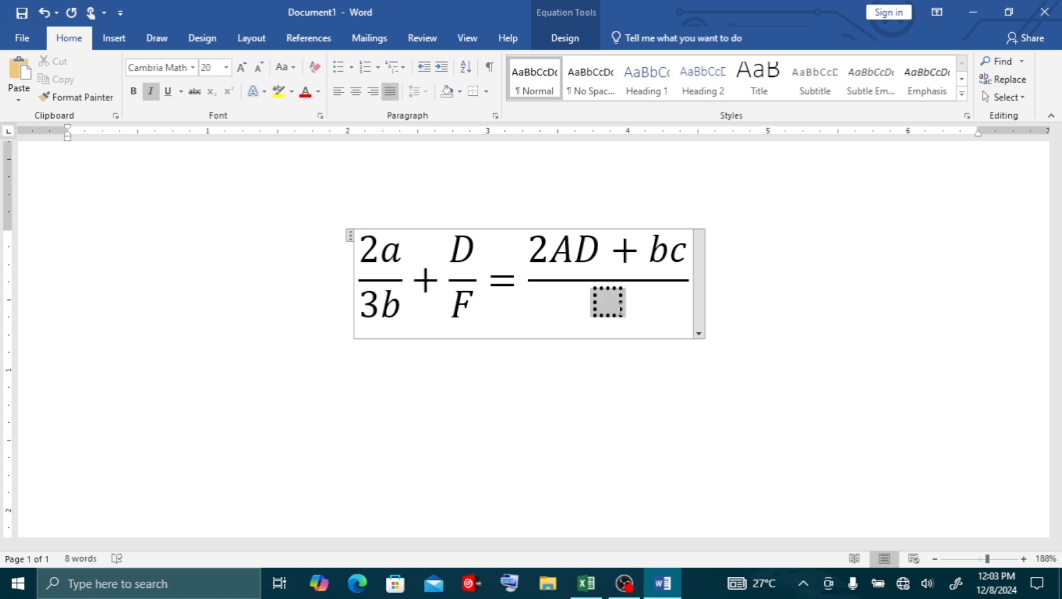
text(3)
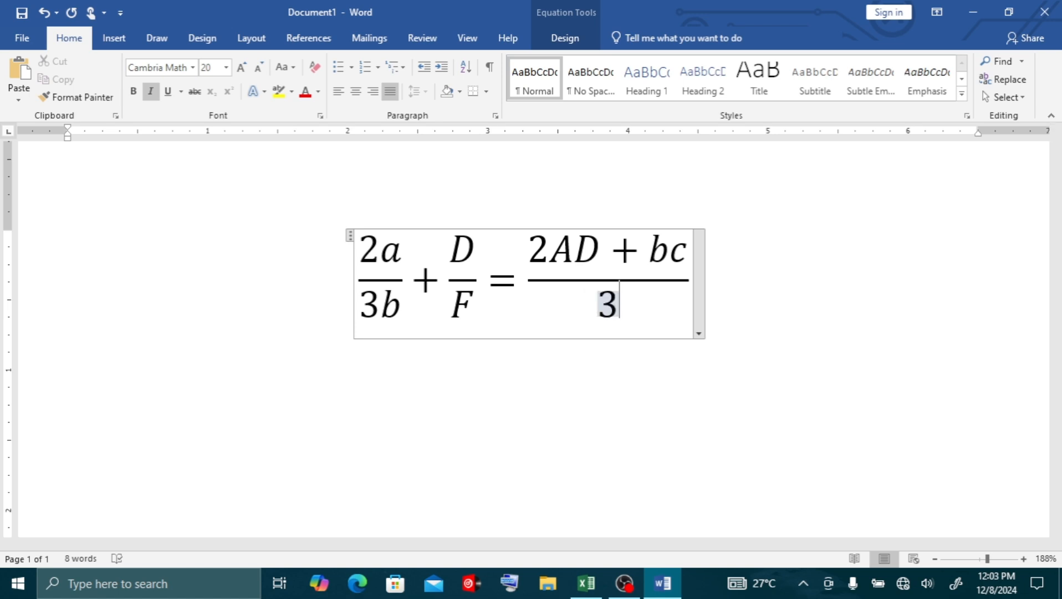
text(BF)
Replace the second term of the result fraction's numerator with 3BD and leave the equation.
double_click(654, 255)
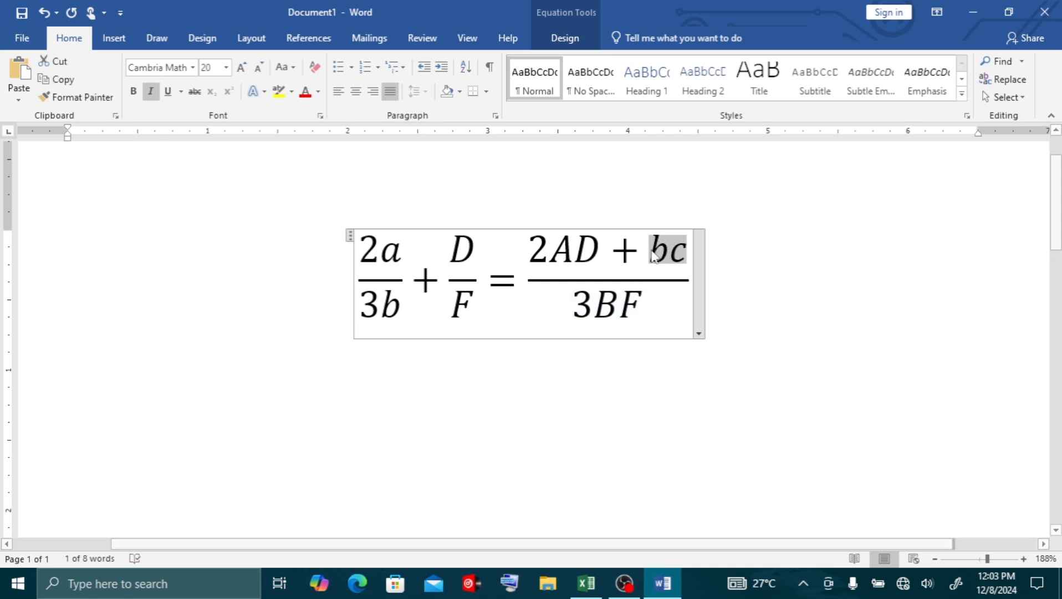
key(BackSpace)
key(BackSpace)
text(+ )
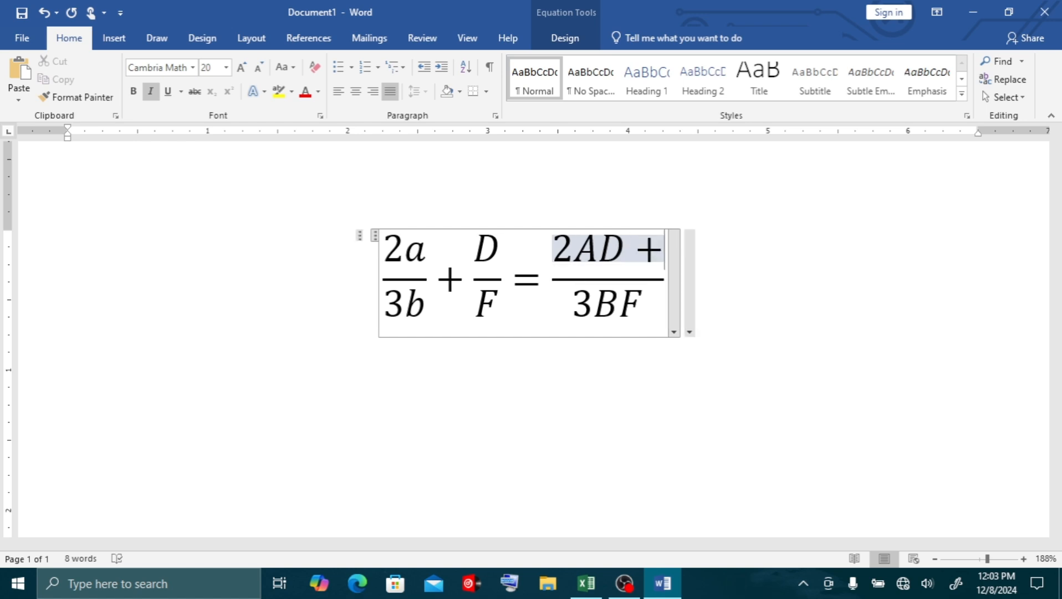
text(3B)
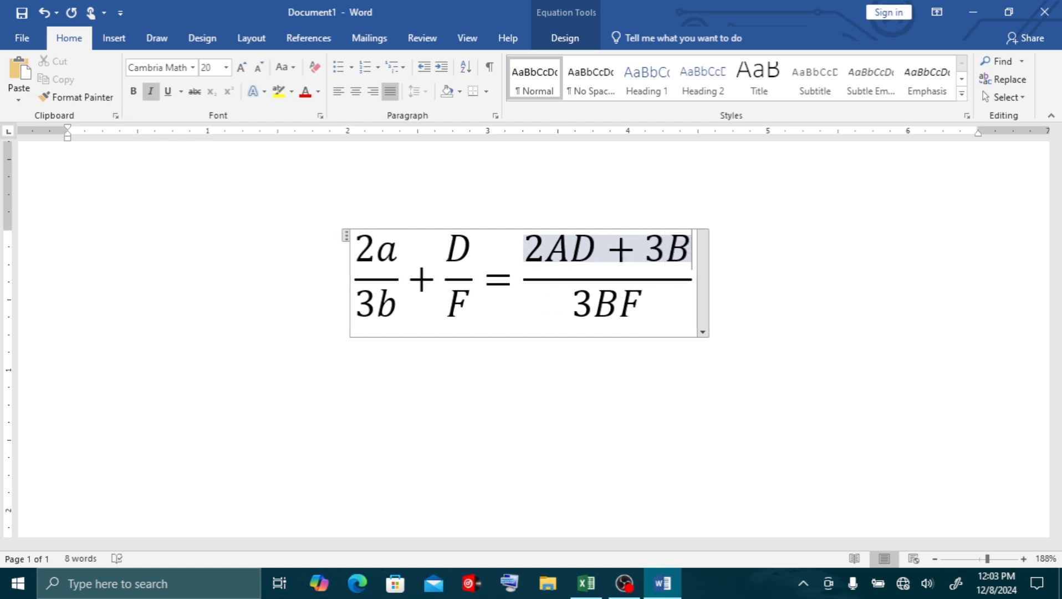
text(D)
click(754, 315)
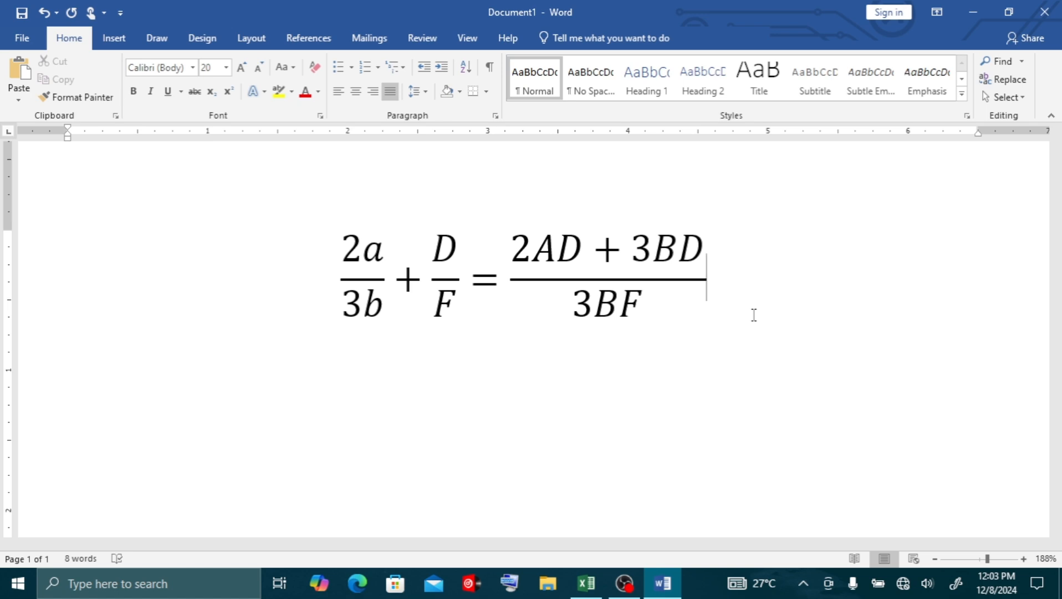
click(673, 281)
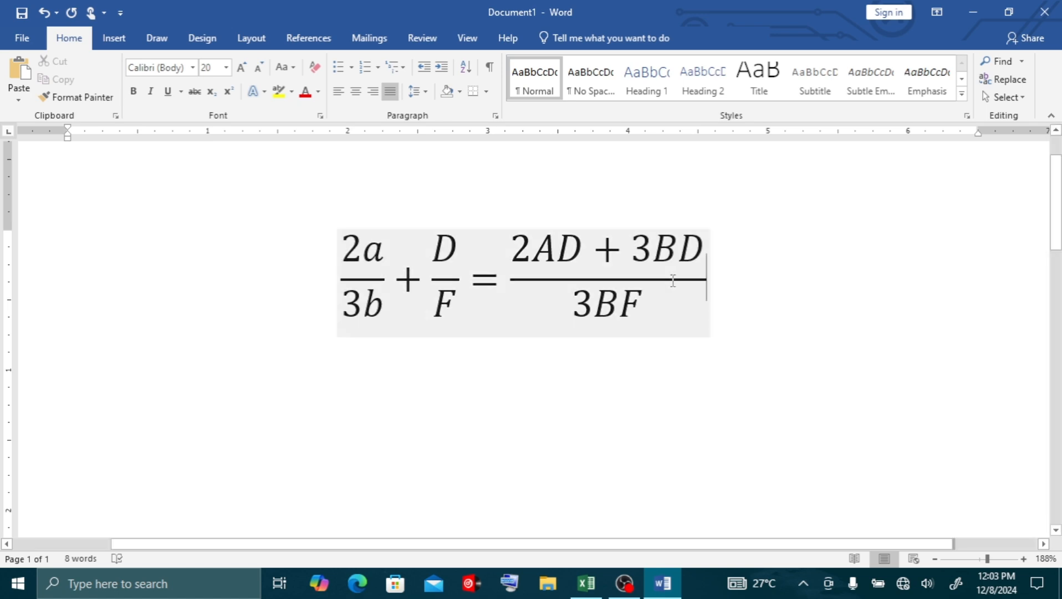
click(781, 388)
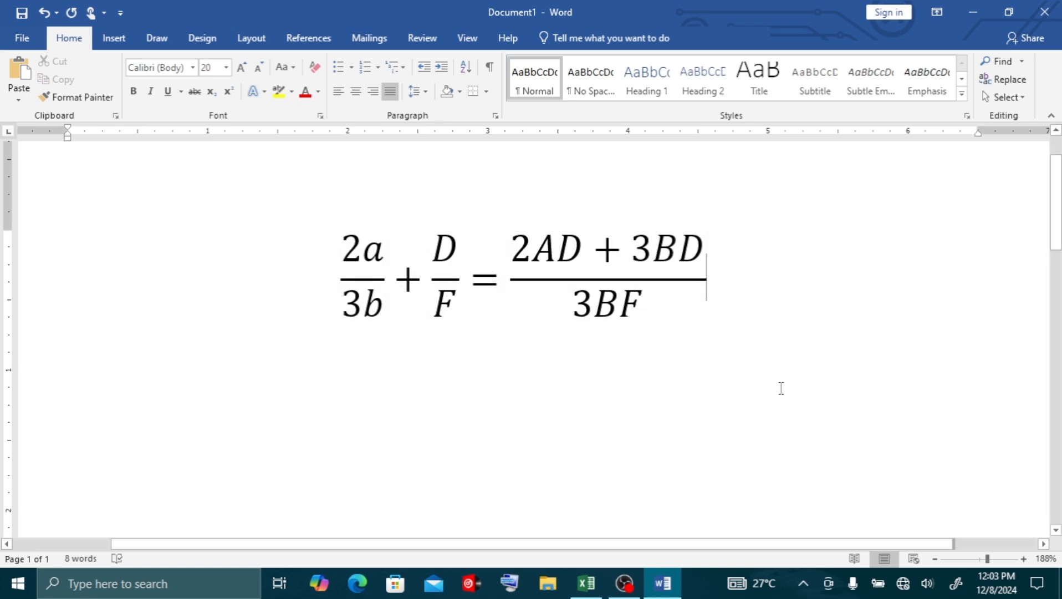
Insert the built-in Fourier Series equation on a new line below the fraction equation.
key(Return)
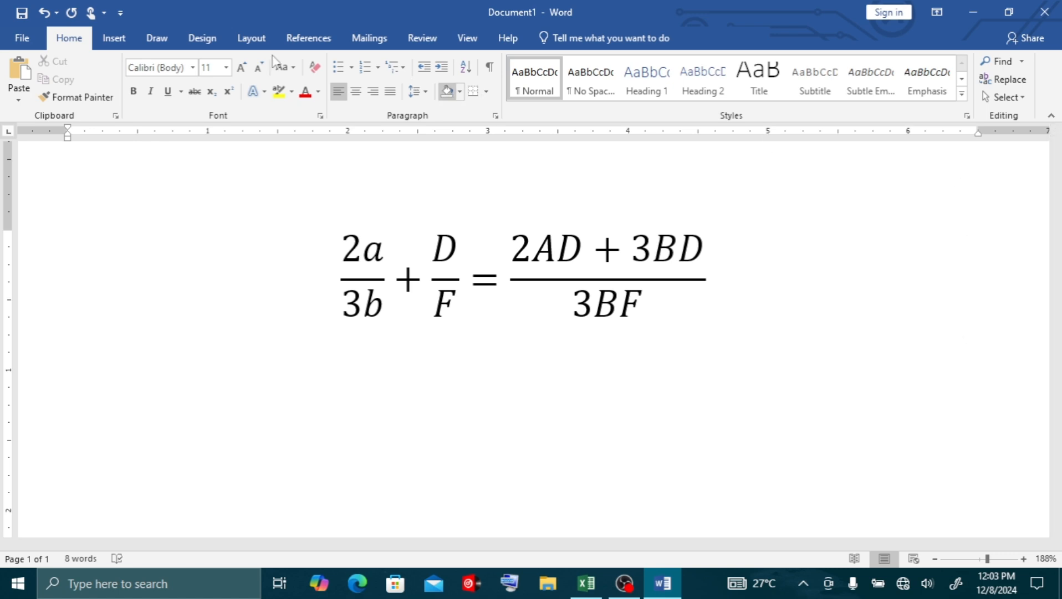
click(116, 38)
click(934, 62)
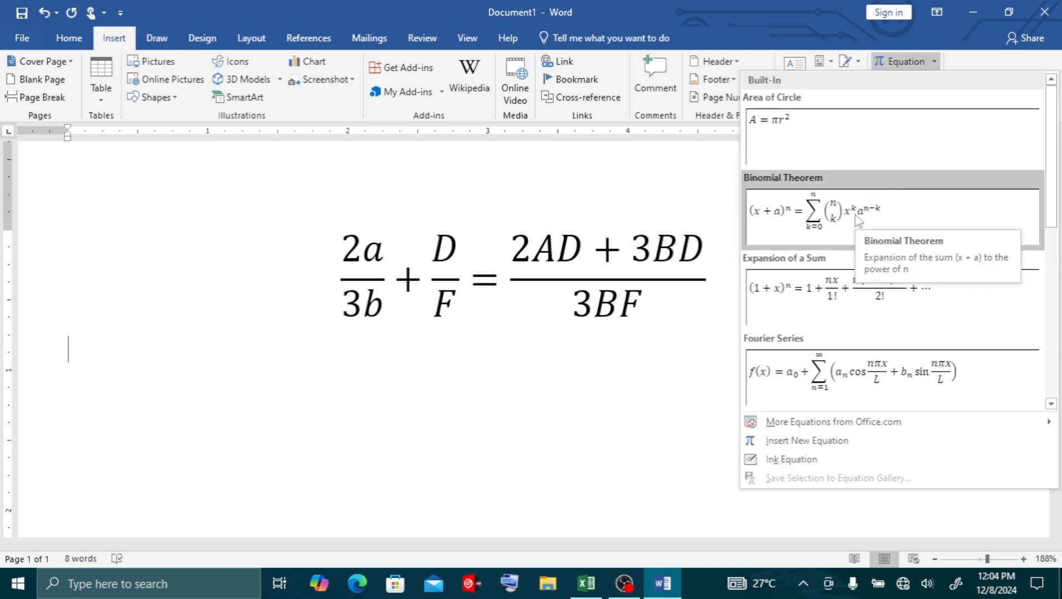
click(839, 370)
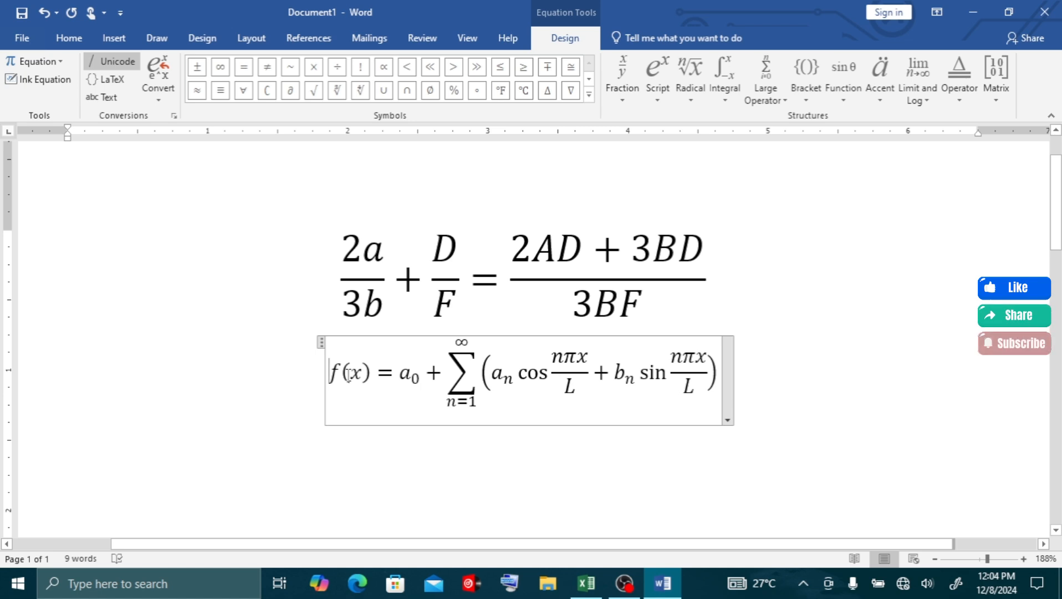
click(396, 373)
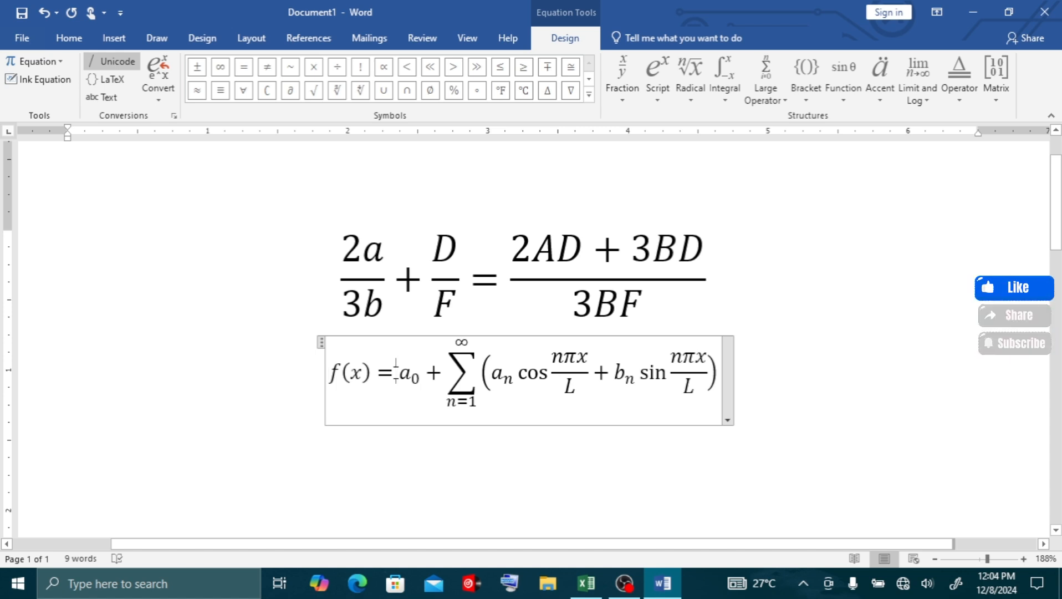